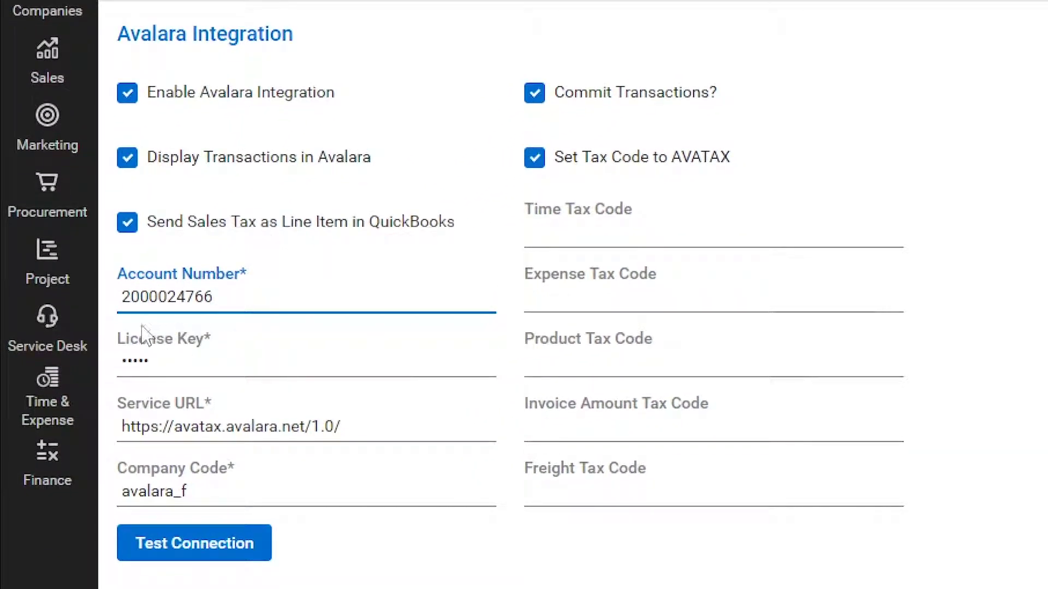
{"action": "left_click_drag", "start_coordinate": [111, 367], "coordinate": [140, 366]}
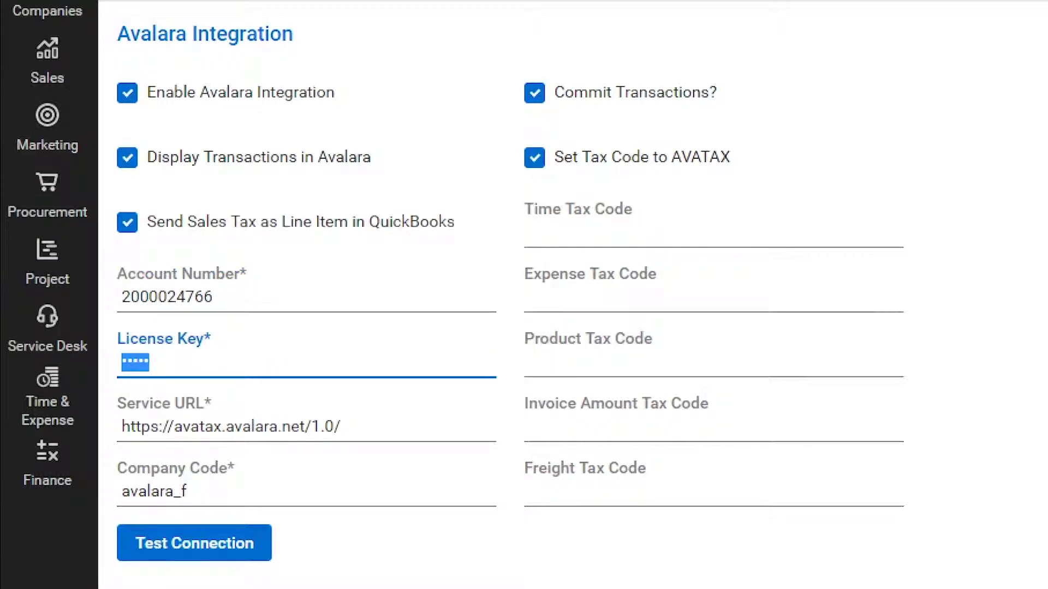
{"action": "left_click_drag", "start_coordinate": [121, 427], "coordinate": [341, 427]}
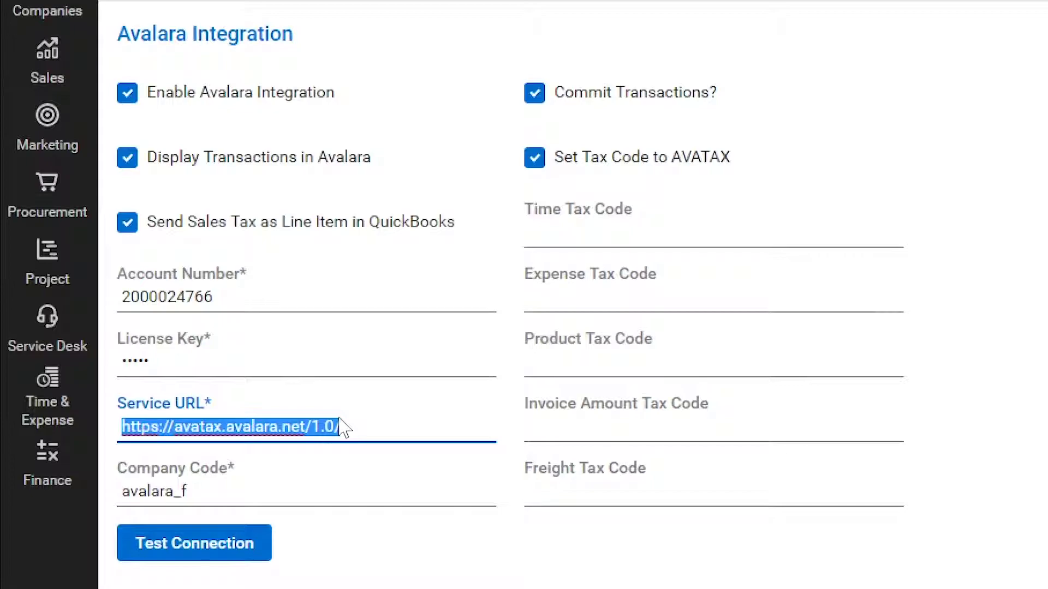
{"action": "left_click_drag", "start_coordinate": [130, 491], "coordinate": [180, 491]}
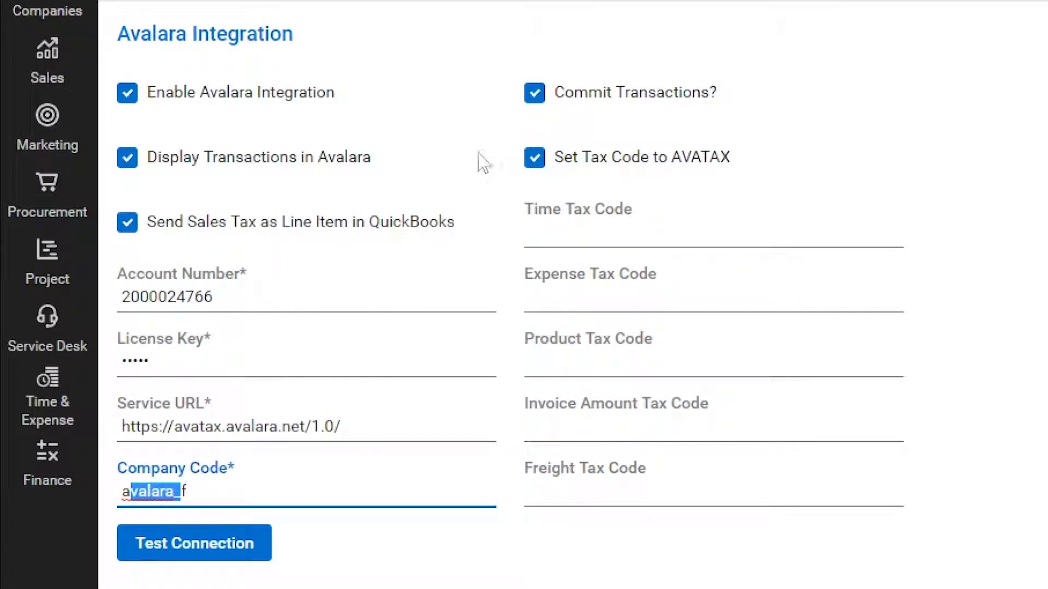
{"action": "left_click", "coordinate": [356, 98]}
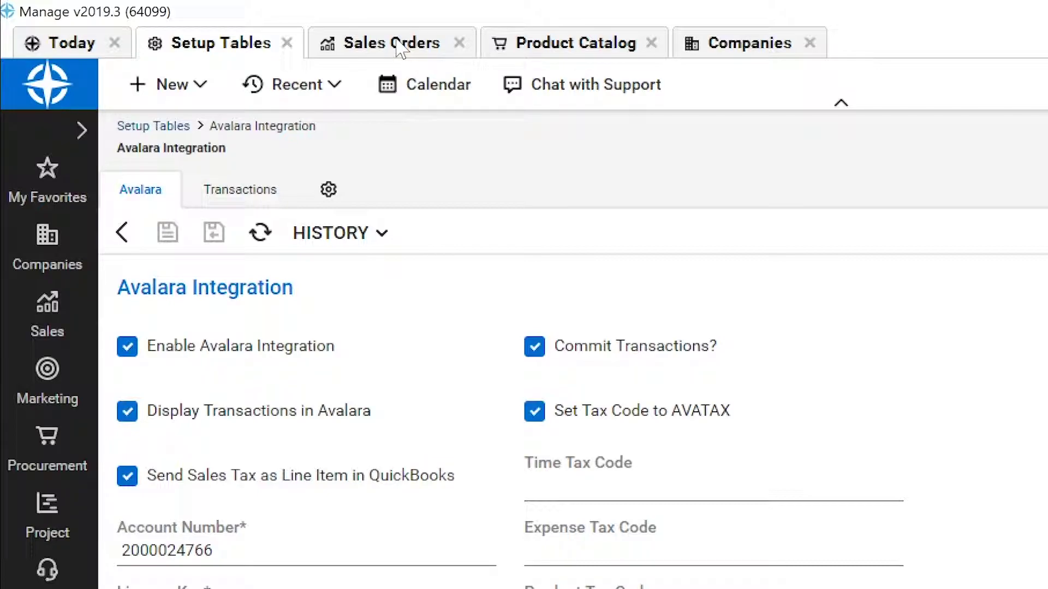
Add product O365 (MSFT Office 365, quantity 1, 50.00 USD) to Sales Order #44 and save the line.
{"action": "left_click", "coordinate": [400, 49]}
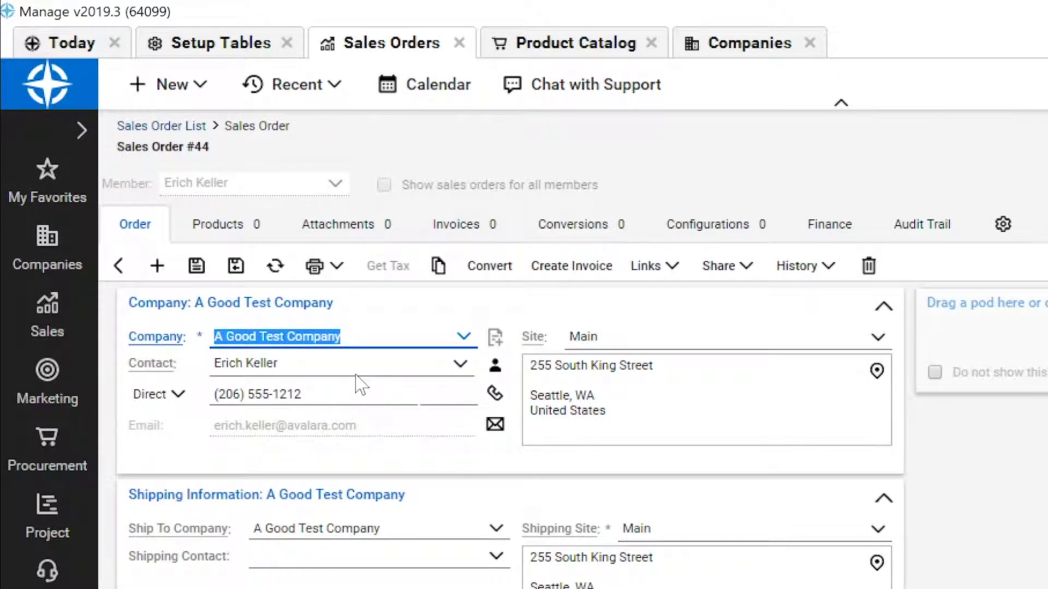
{"action": "left_click", "coordinate": [221, 224]}
{"action": "type", "text": "o365"}
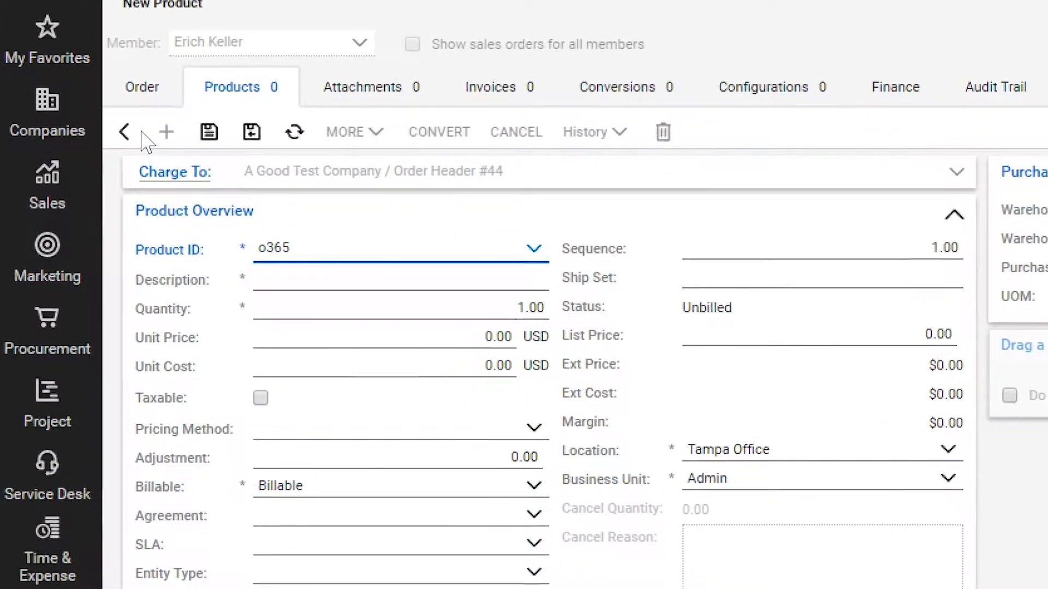
{"action": "key", "text": "Tab"}
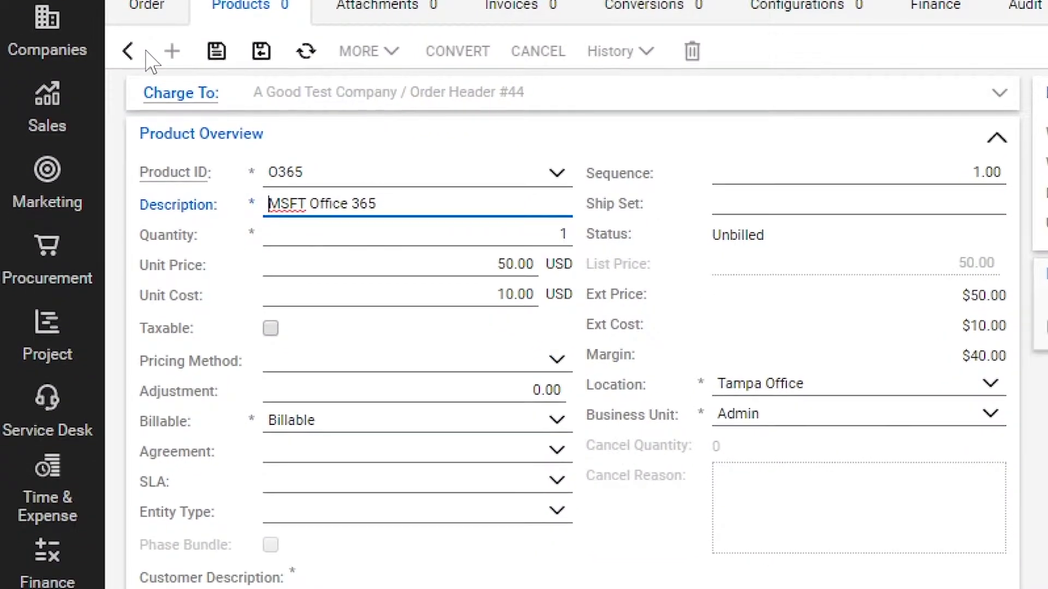
{"action": "key", "text": "Tab"}
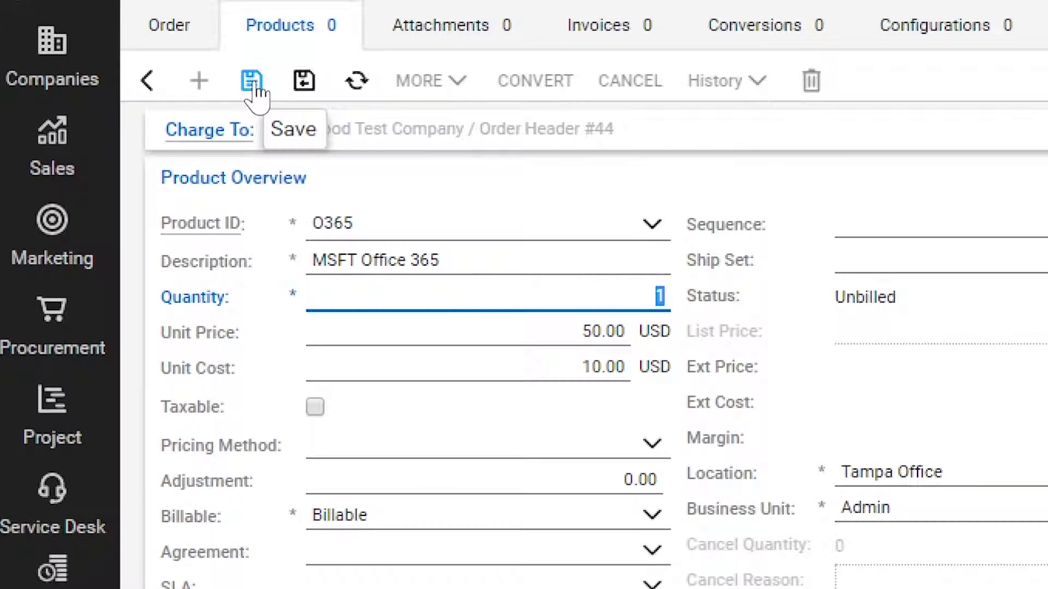
{"action": "left_click", "coordinate": [247, 77]}
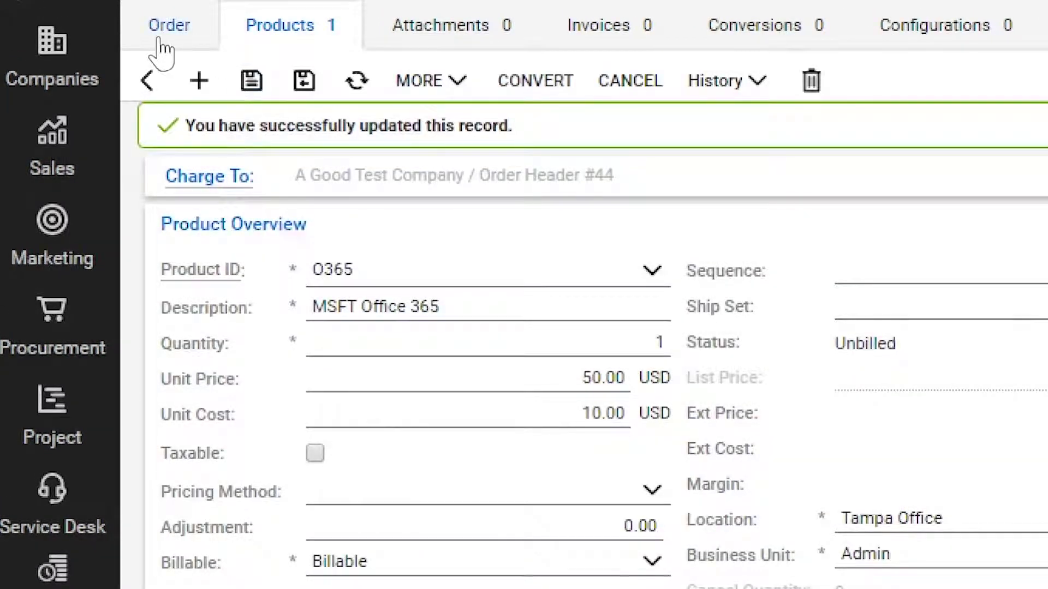
{"action": "left_click", "coordinate": [165, 39]}
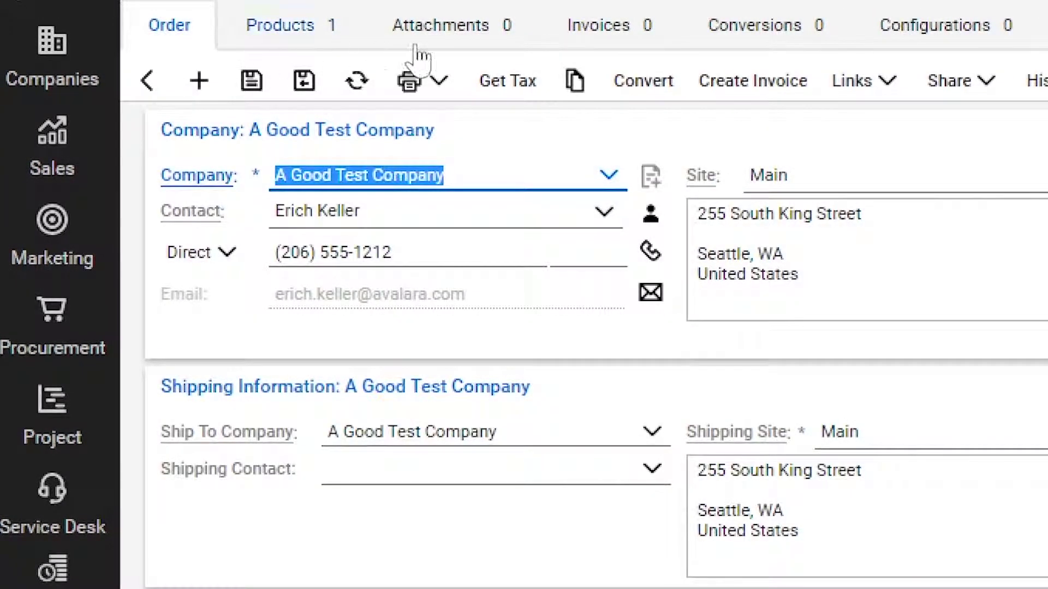
Get tax on Sales Order #44, showing 5.05 USD sales tax and a 55.05 USD total.
{"action": "left_click", "coordinate": [503, 81]}
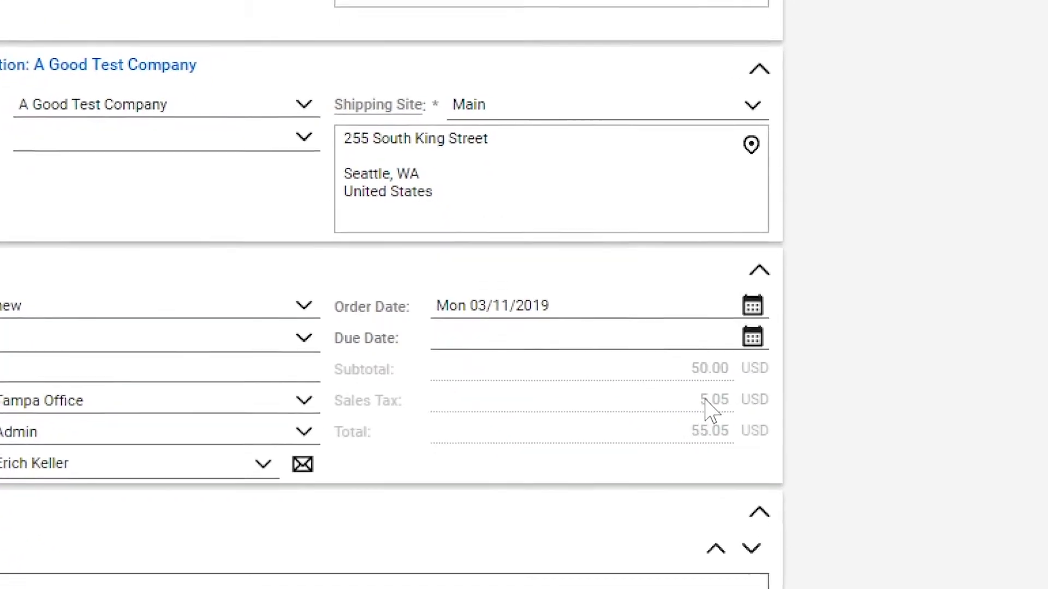
{"action": "left_click_drag", "start_coordinate": [700, 400], "coordinate": [742, 403]}
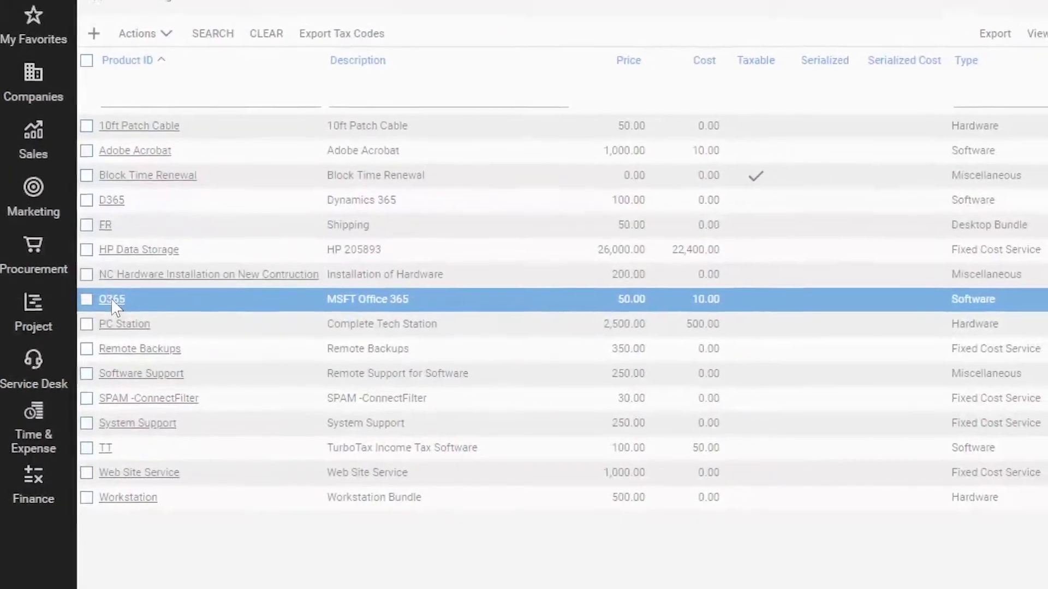
Enter SW053000 in the O365 product's Avalara Tax Code field.
{"action": "left_click", "coordinate": [112, 300]}
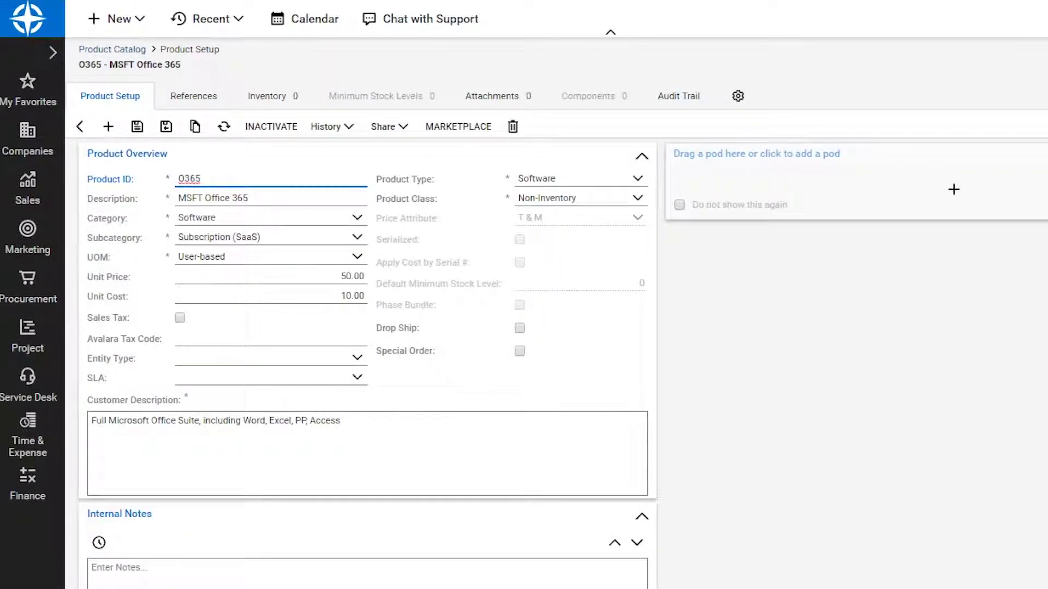
{"action": "left_click", "coordinate": [270, 339]}
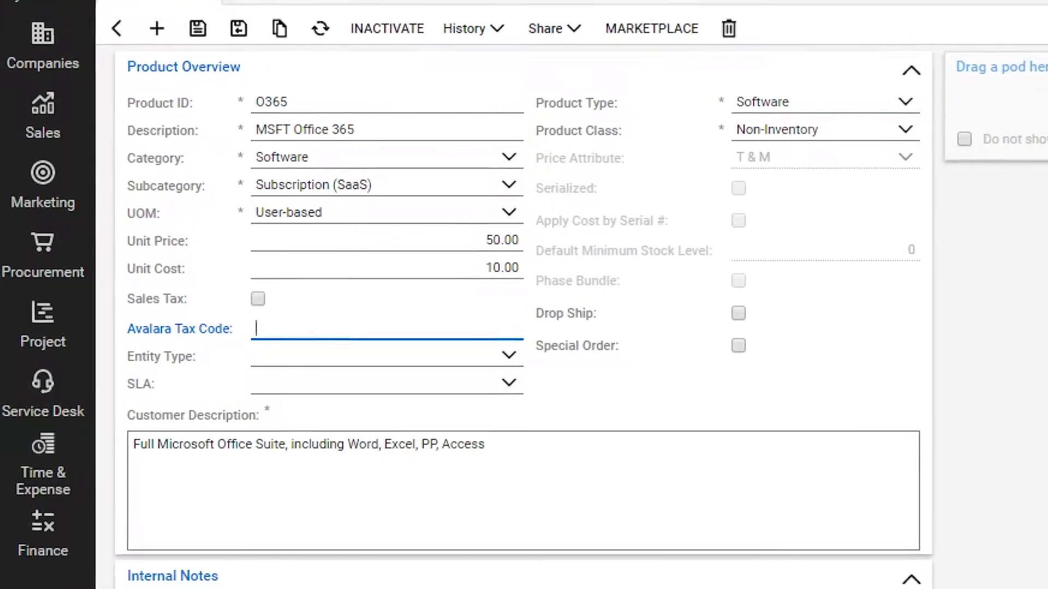
{"action": "type", "text": "S"}
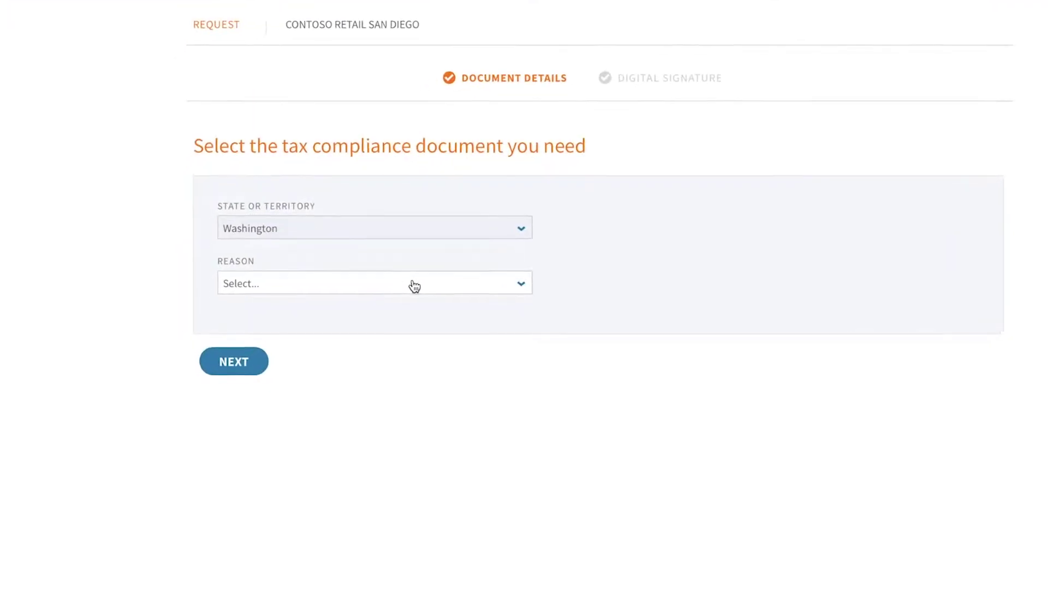
Choose RESALE as the Washington exemption reason and continue to the company details form.
{"action": "left_click", "coordinate": [375, 294]}
{"action": "scroll", "coordinate": [501, 310], "scroll_direction": "down", "scroll_amount": 5}
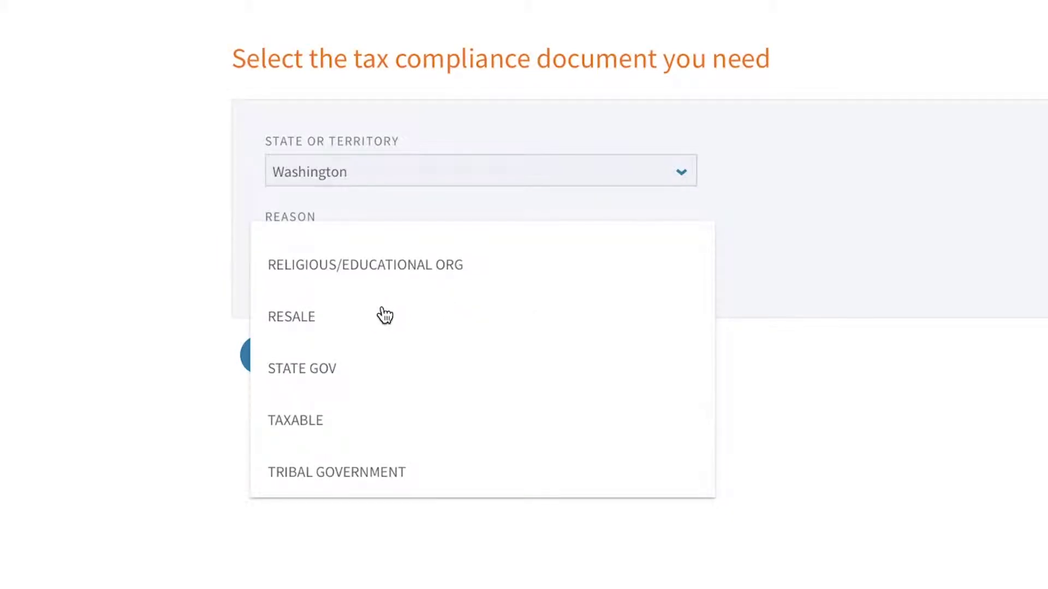
{"action": "left_click", "coordinate": [370, 319]}
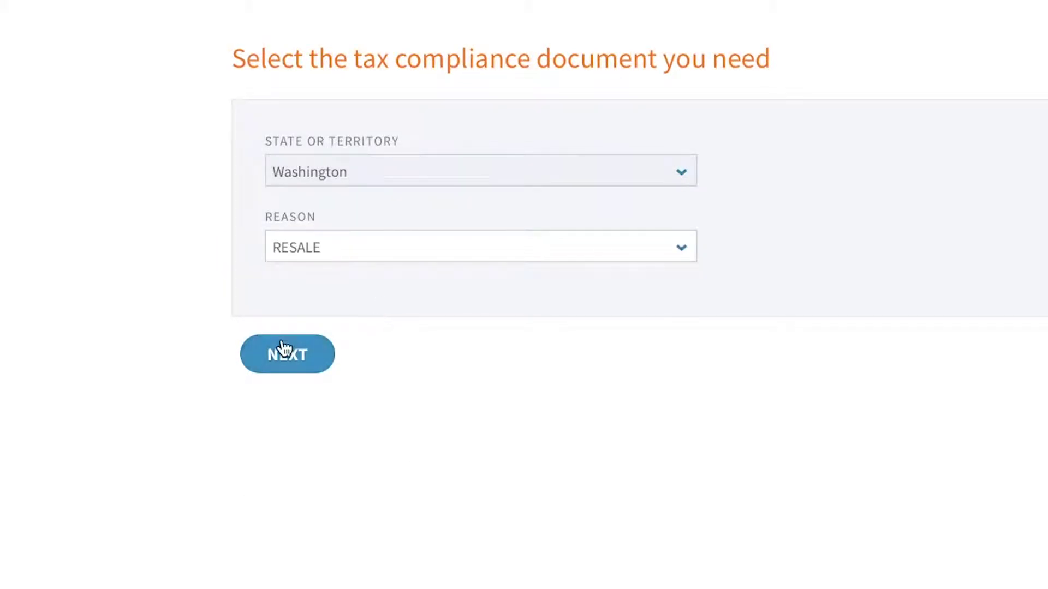
{"action": "left_click", "coordinate": [283, 348]}
Make it a blanket certificate with the purchaser's FEIN, sign it, and preview the certificate.
{"action": "left_click", "coordinate": [300, 256]}
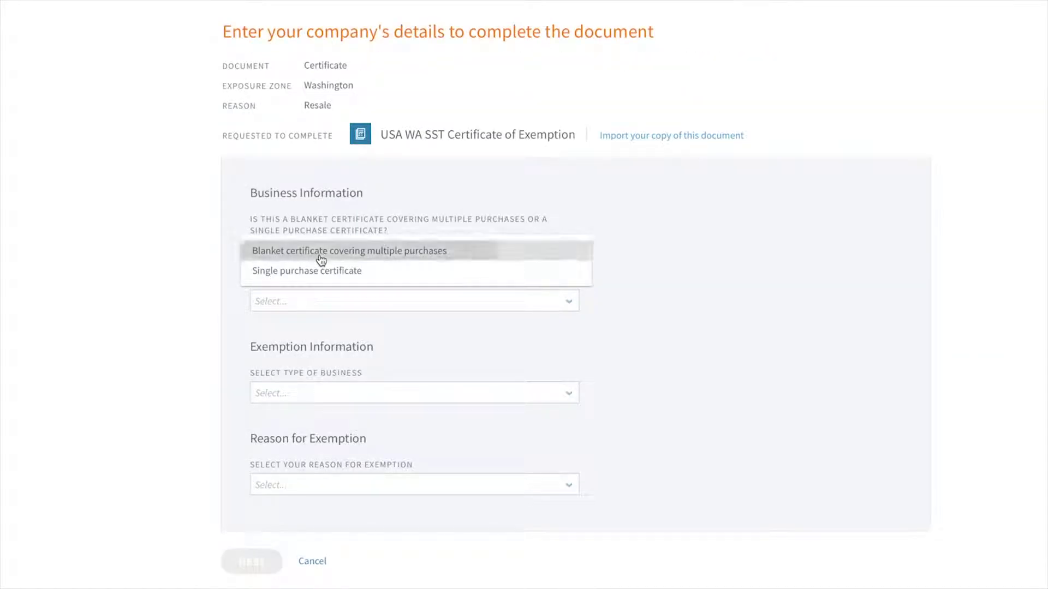
{"action": "left_click", "coordinate": [295, 251]}
{"action": "left_click", "coordinate": [314, 302]}
{"action": "left_click", "coordinate": [346, 320]}
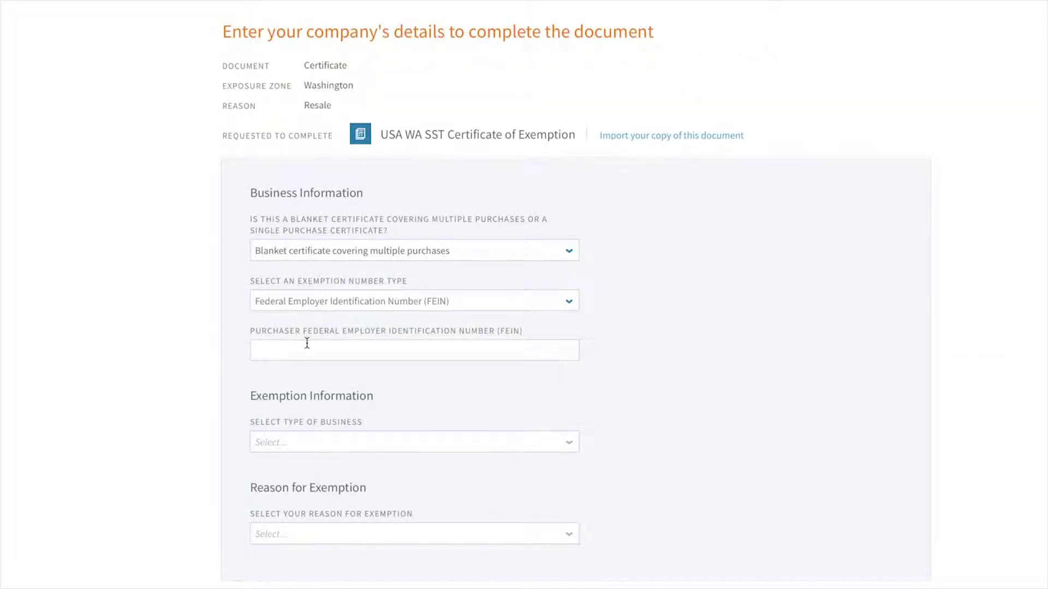
{"action": "left_click", "coordinate": [307, 341]}
{"action": "type", "text": "12-3456789"}
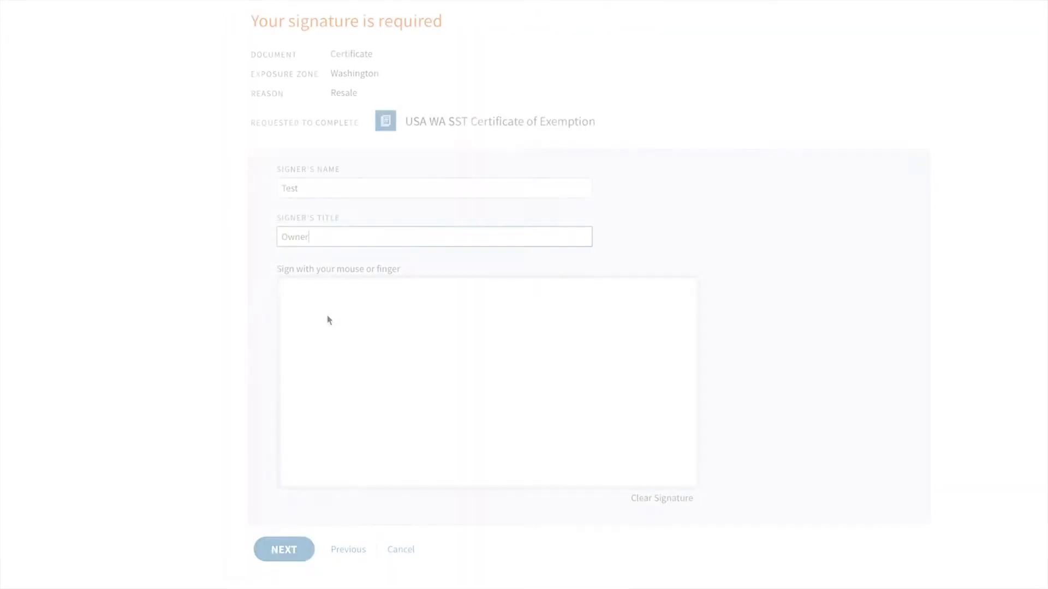
{"action": "mouse_move", "coordinate": [339, 316]}
{"action": "left_mouse_down"}
{"action": "mouse_move", "coordinate": [304, 334]}
{"action": "mouse_move", "coordinate": [397, 374]}
{"action": "mouse_move", "coordinate": [601, 428]}
{"action": "mouse_move", "coordinate": [515, 407]}
{"action": "left_mouse_up"}
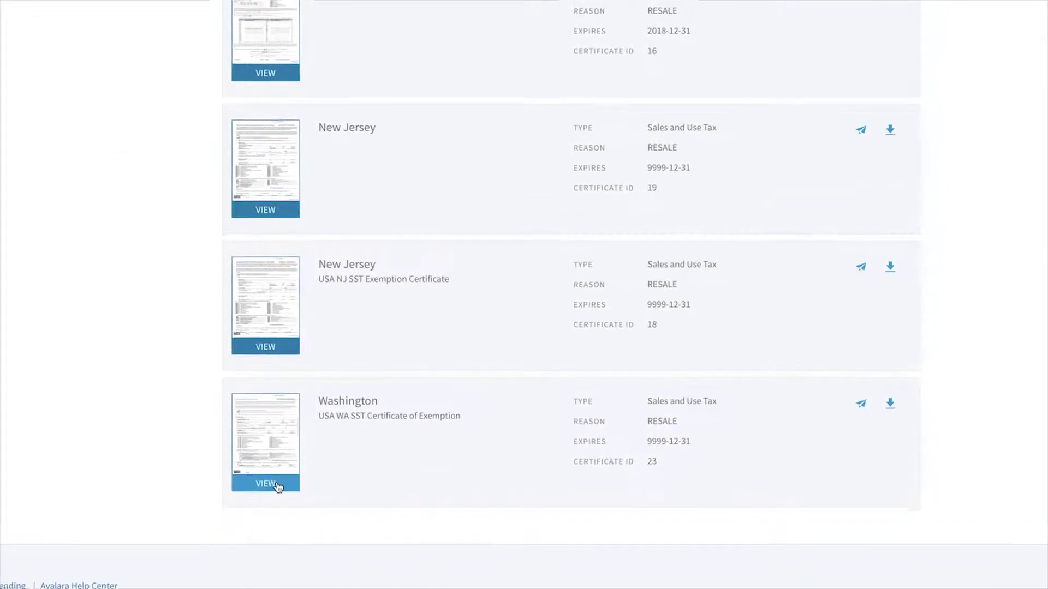
{"action": "left_click", "coordinate": [276, 485]}
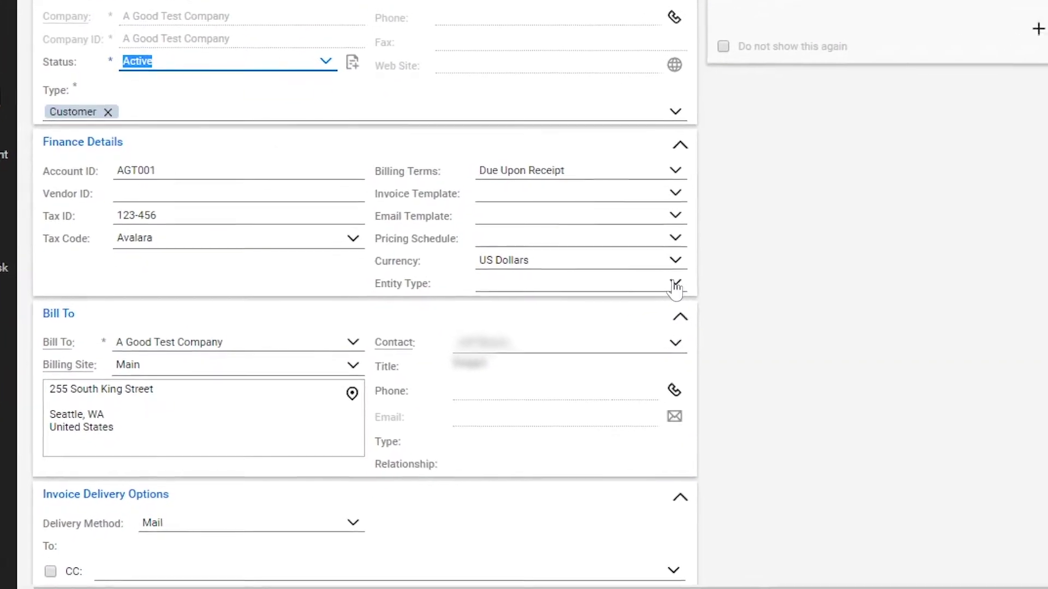
Change A Good Test Company's Entity Type to Local Government in Finance Details and save.
{"action": "left_click", "coordinate": [648, 301]}
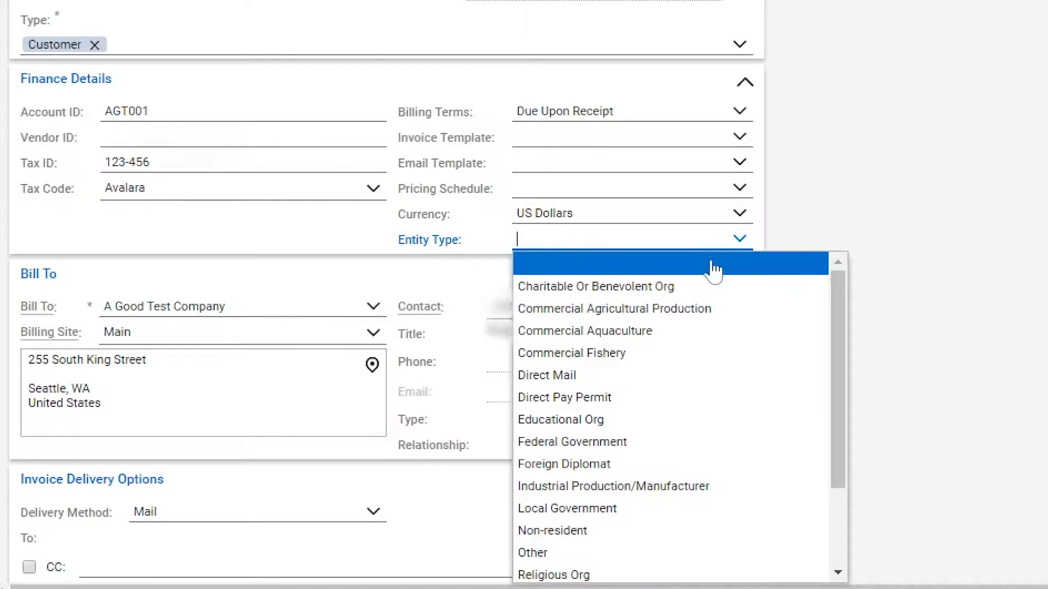
{"action": "left_click", "coordinate": [631, 510]}
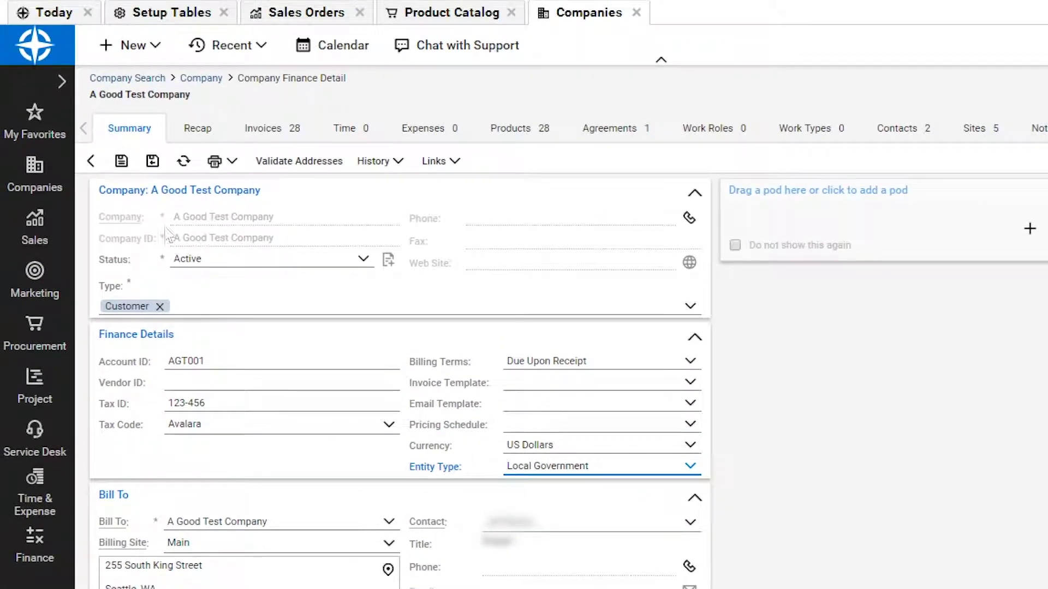
{"action": "left_click", "coordinate": [151, 178]}
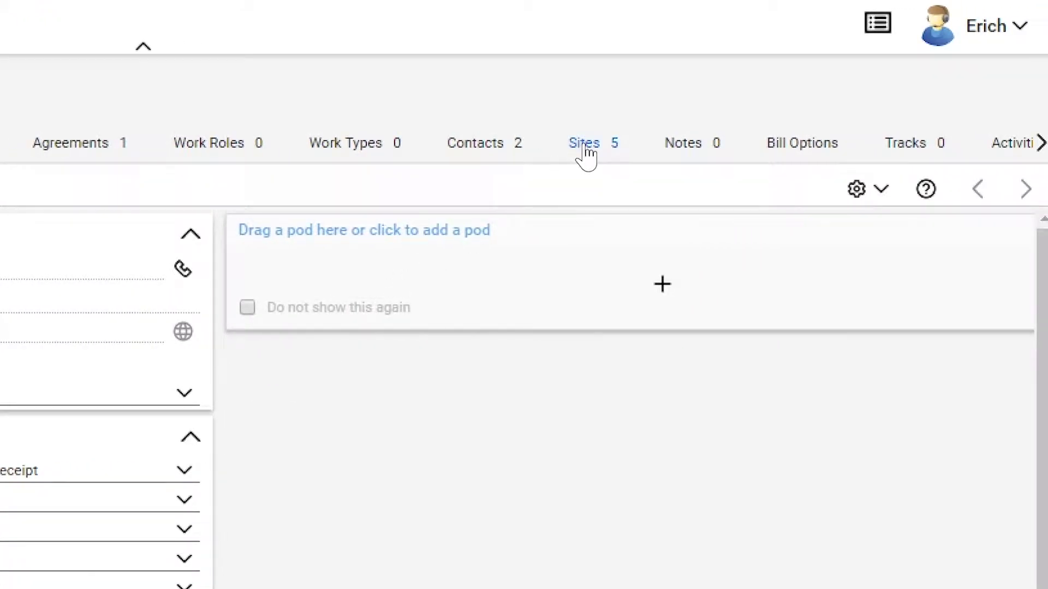
Validate the Main site's Seattle, WA address from the Sites list and close the report.
{"action": "left_click", "coordinate": [586, 155]}
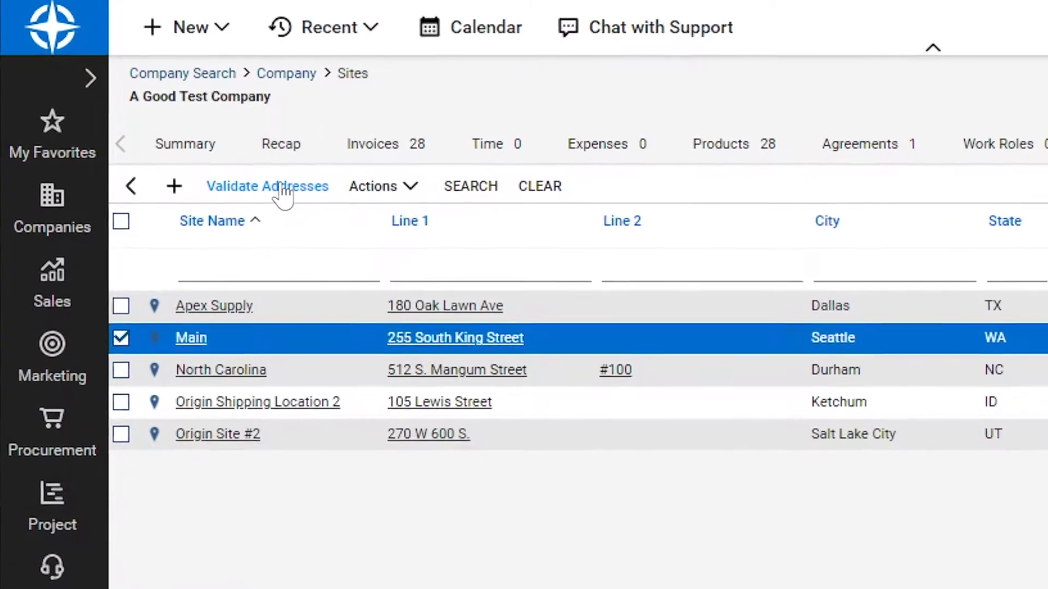
{"action": "left_click", "coordinate": [285, 194]}
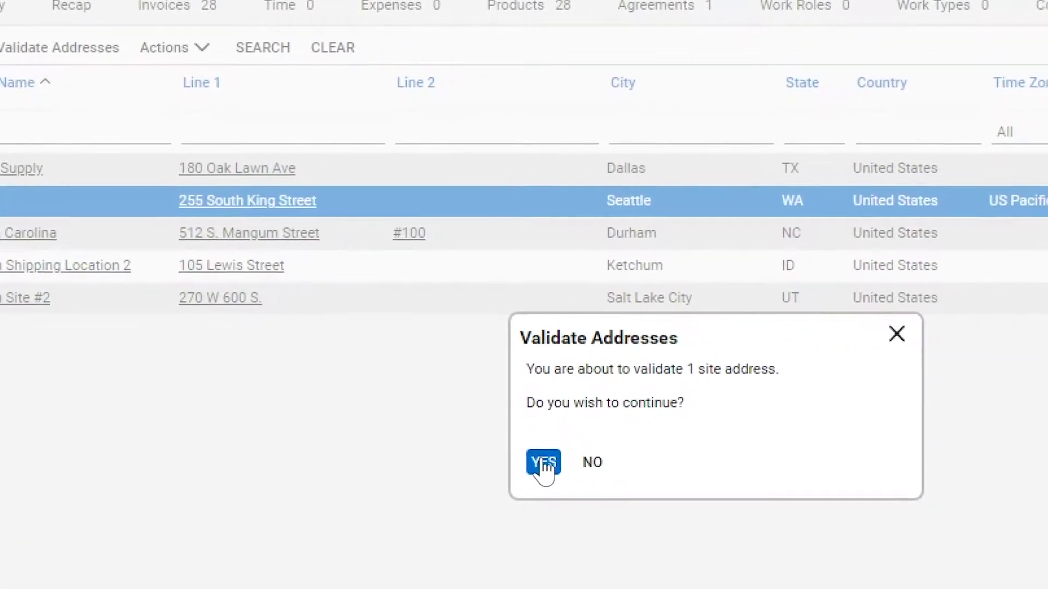
{"action": "left_click", "coordinate": [544, 467]}
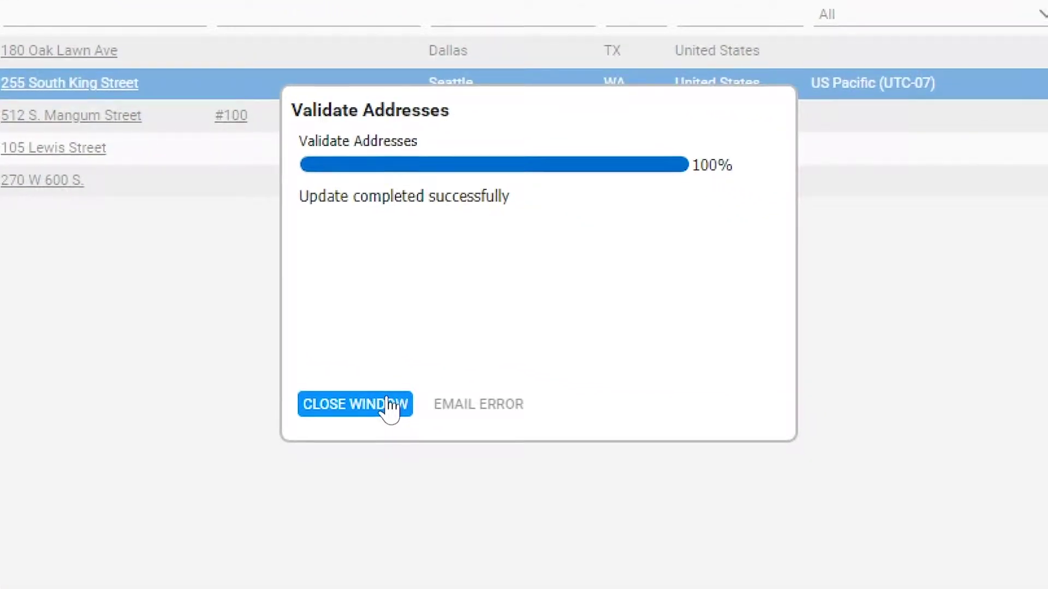
{"action": "left_click", "coordinate": [390, 404]}
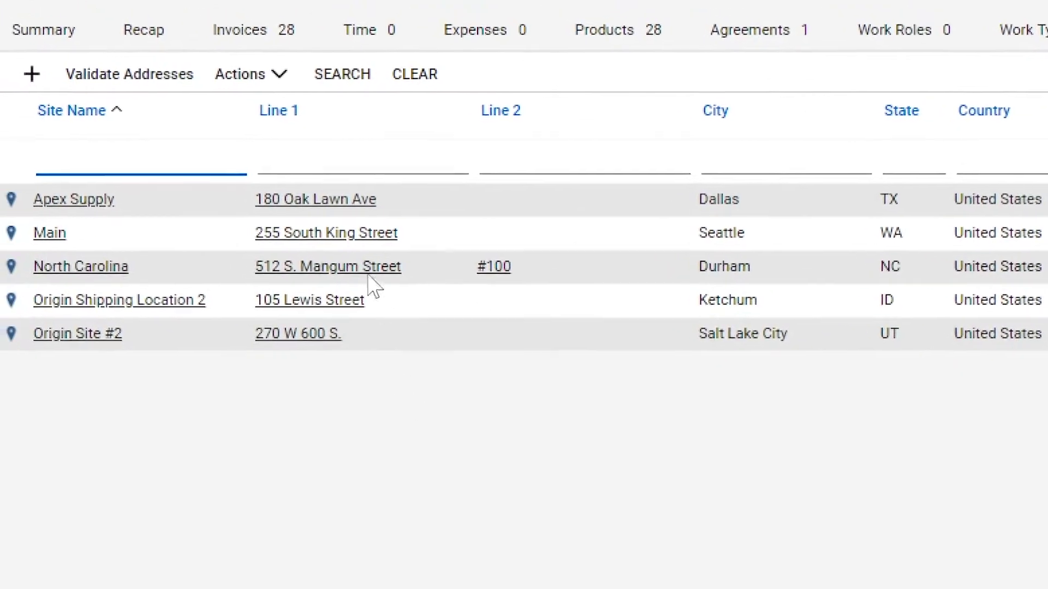
{"action": "left_click", "coordinate": [352, 234]}
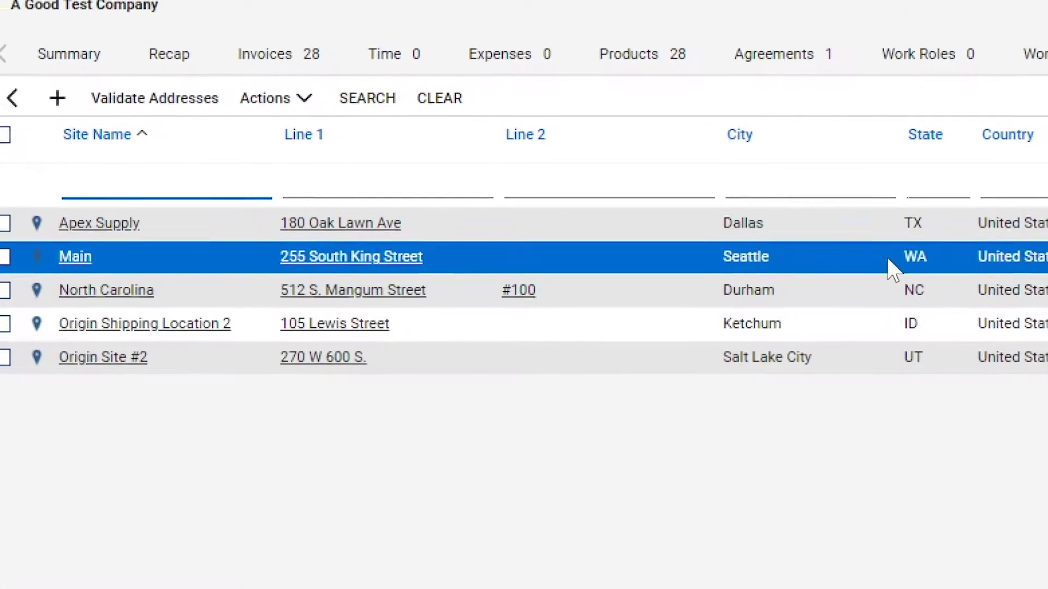
{"action": "left_click", "coordinate": [890, 265]}
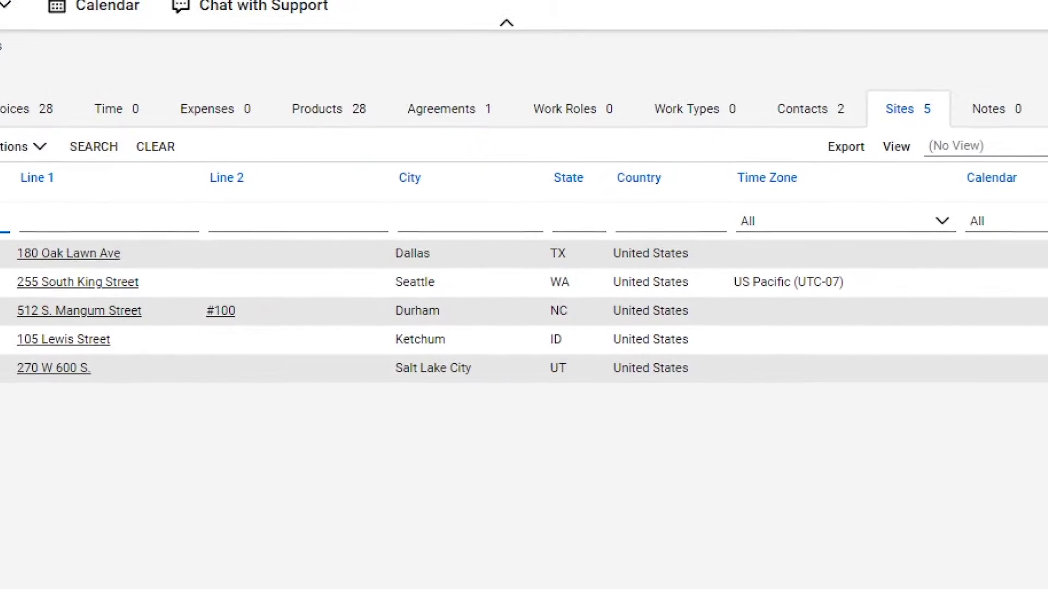
{"action": "scroll", "coordinate": [524, 306], "scroll_direction": "right", "scroll_amount": 10}
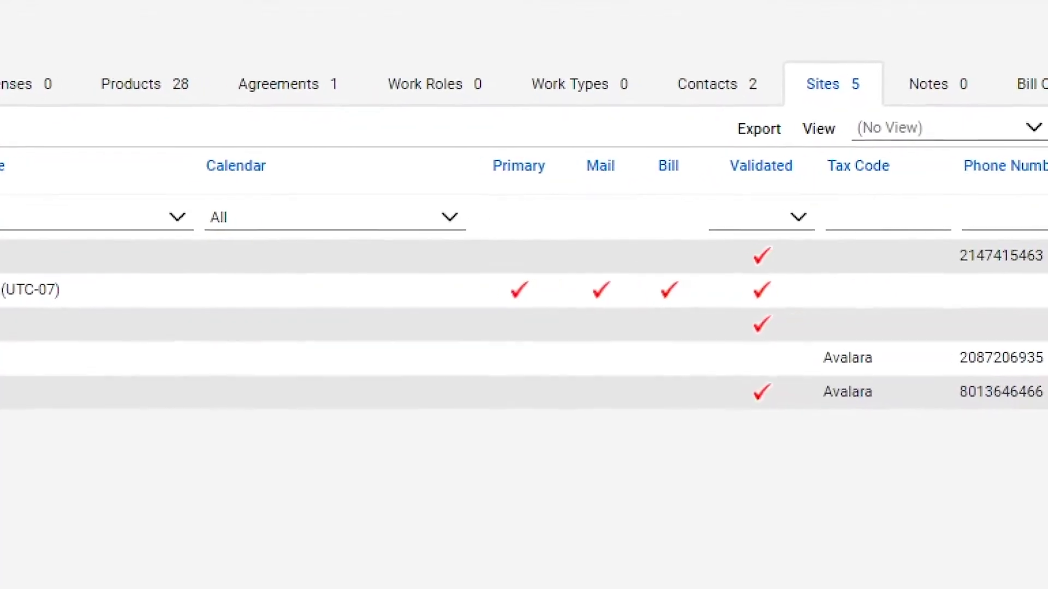